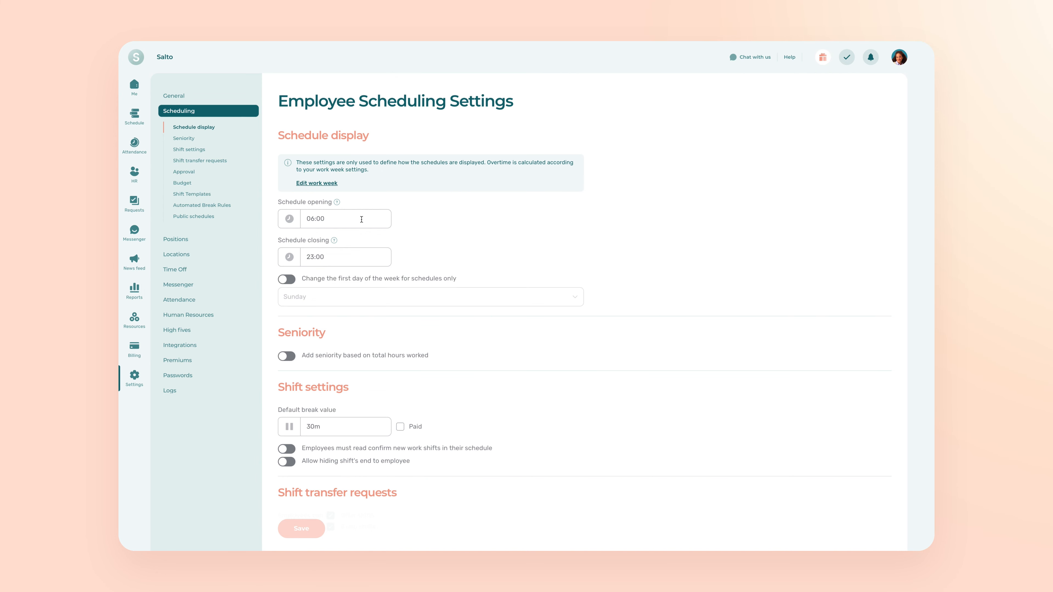
# Set both the schedule opening time and the schedule closing time to 04:00
pyautogui.click(361, 220)
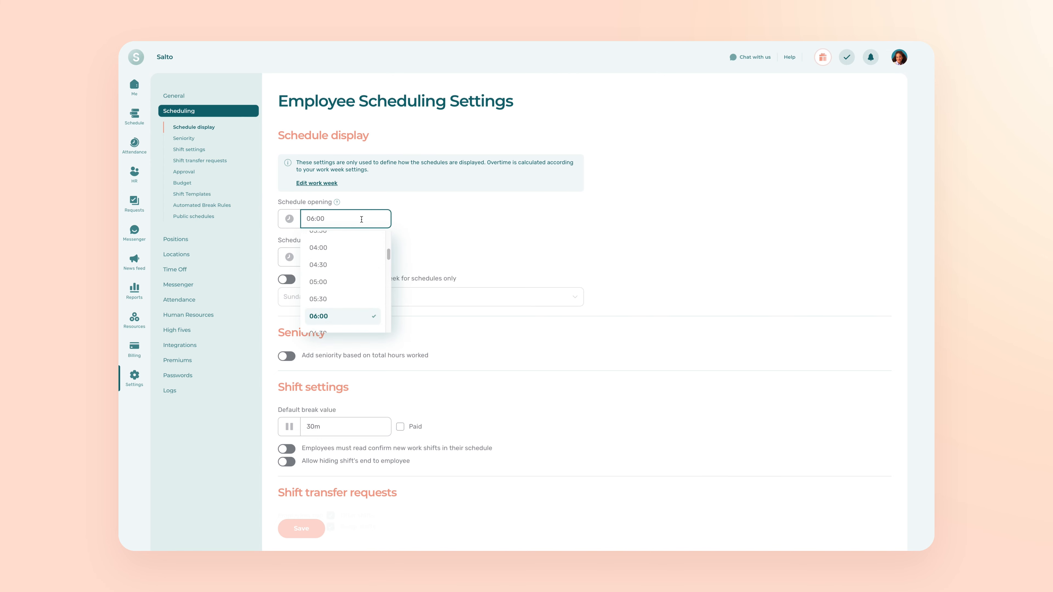
pyautogui.click(359, 249)
pyautogui.click(358, 257)
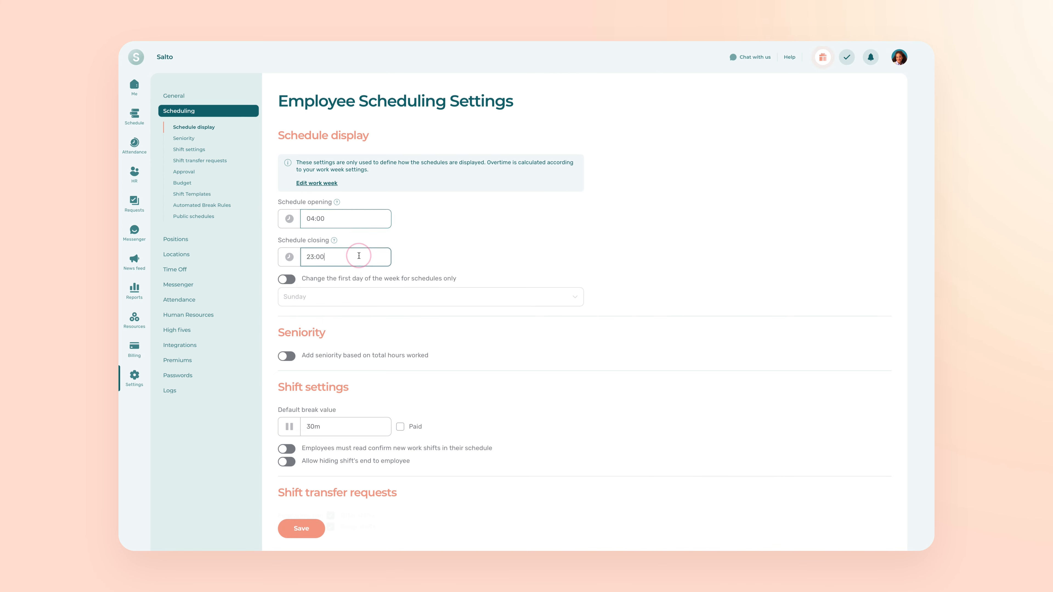
pyautogui.scroll(10, 354, 297)
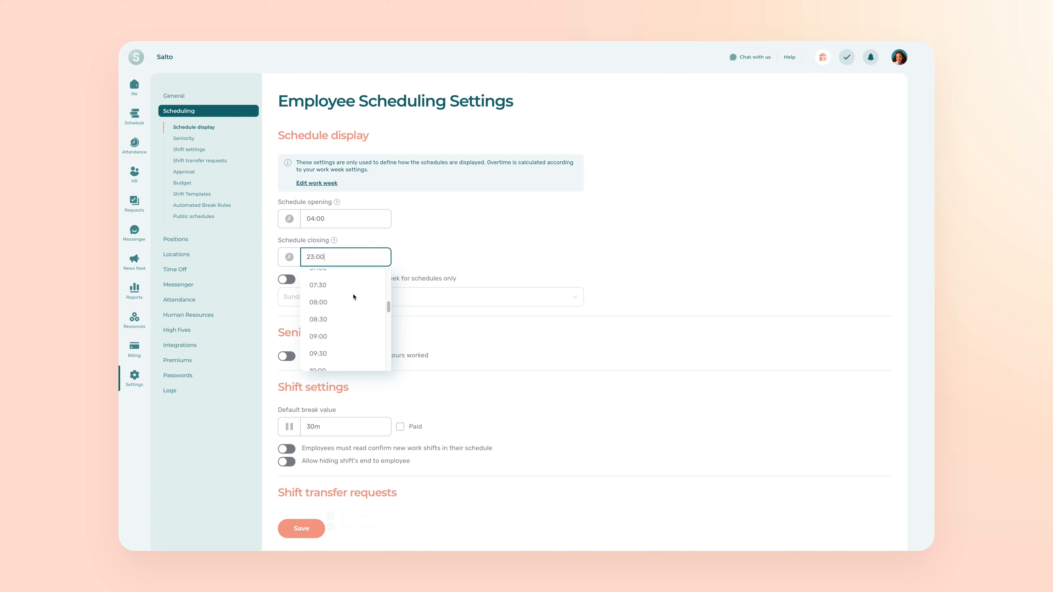
pyautogui.scroll(2, 353, 297)
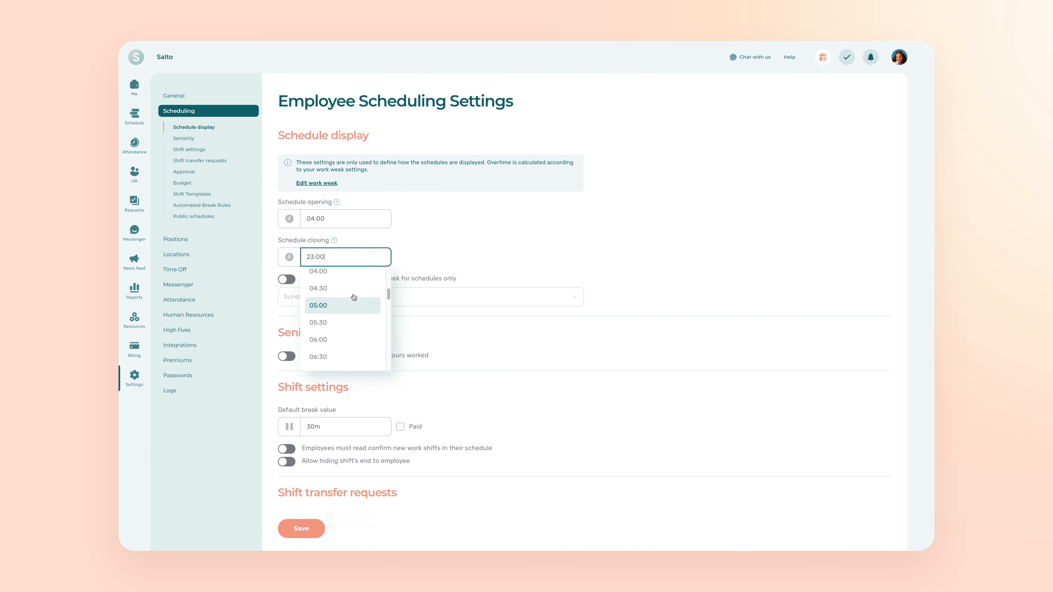
pyautogui.click(347, 276)
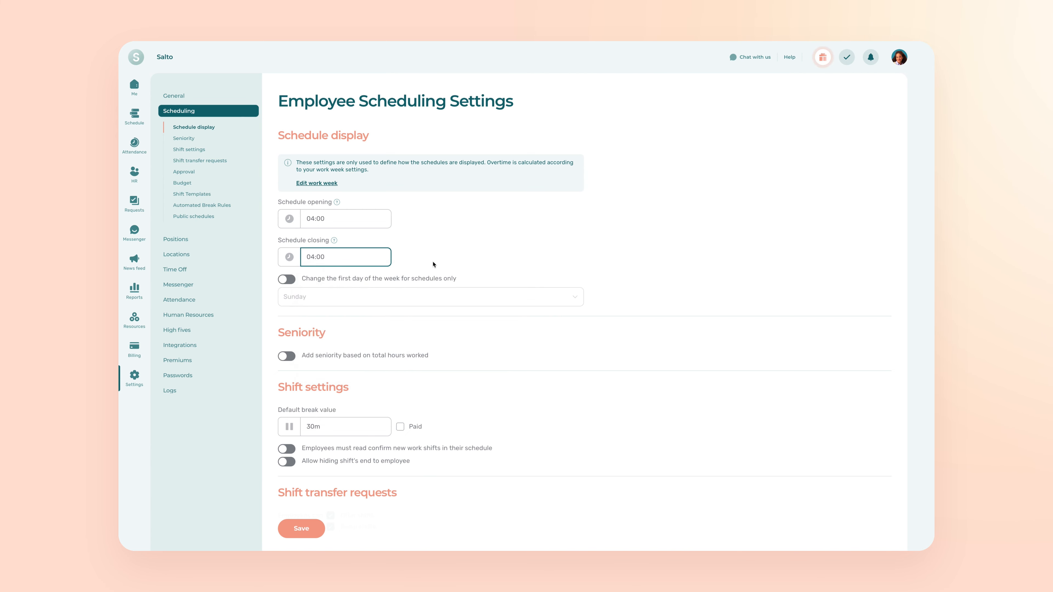
pyautogui.click(438, 254)
# Enable a separate first day of the week for schedules only, and choose Sunday
pyautogui.click(285, 281)
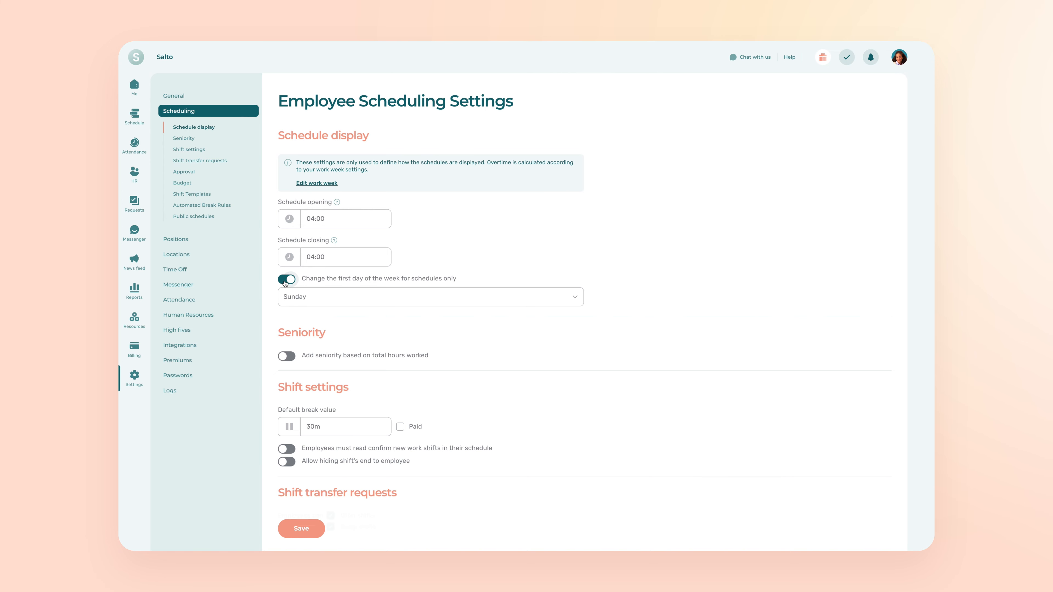
pyautogui.click(440, 302)
pyautogui.click(317, 329)
# Enable adding seniority based on total hours worked
pyautogui.scroll(-2, 315, 330)
pyautogui.scroll(-1, 316, 330)
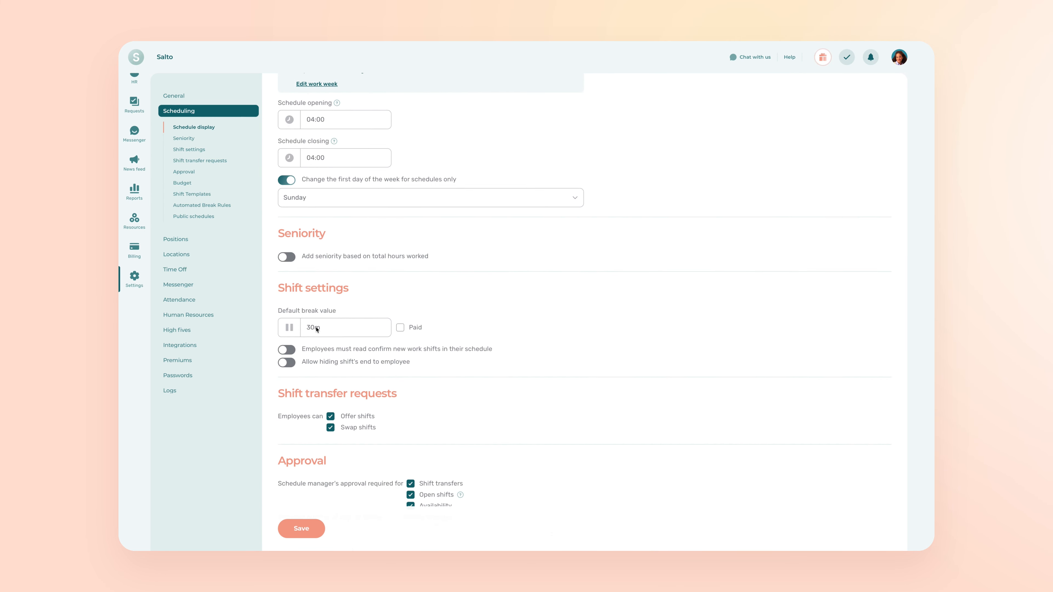
pyautogui.click(286, 260)
# Choose a 30m default break, and enable both read confirmation of new work shifts and hiding of shift ends from employees
pyautogui.scroll(-3, 532, 330)
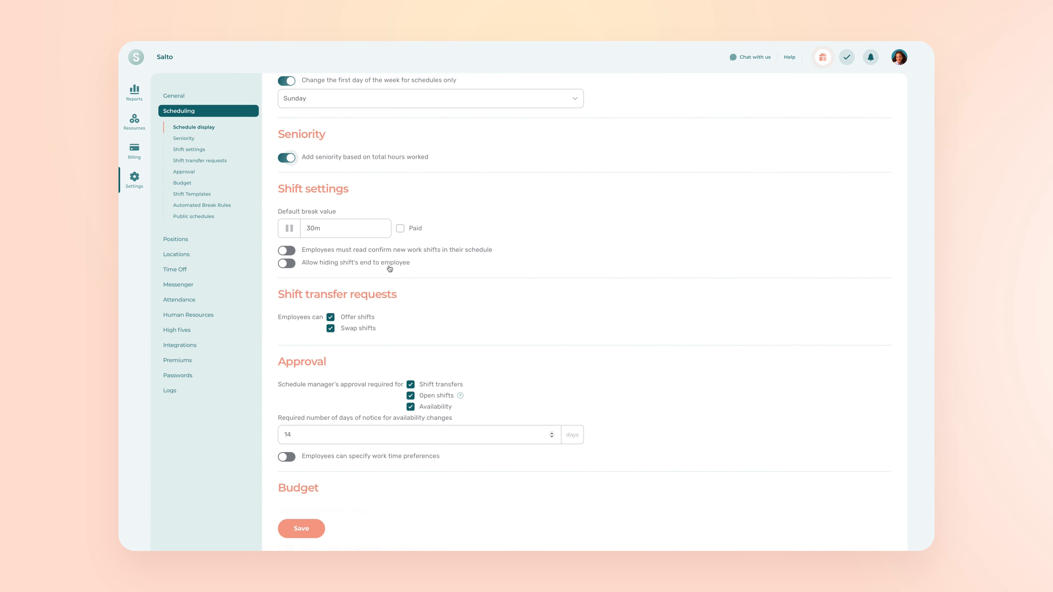
pyautogui.click(362, 230)
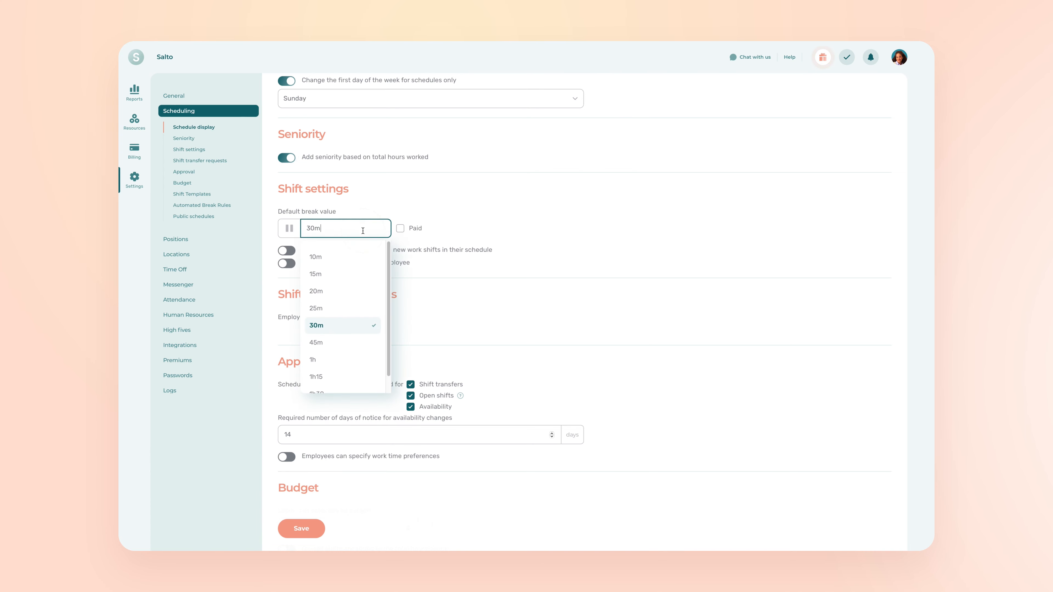
pyautogui.click(330, 326)
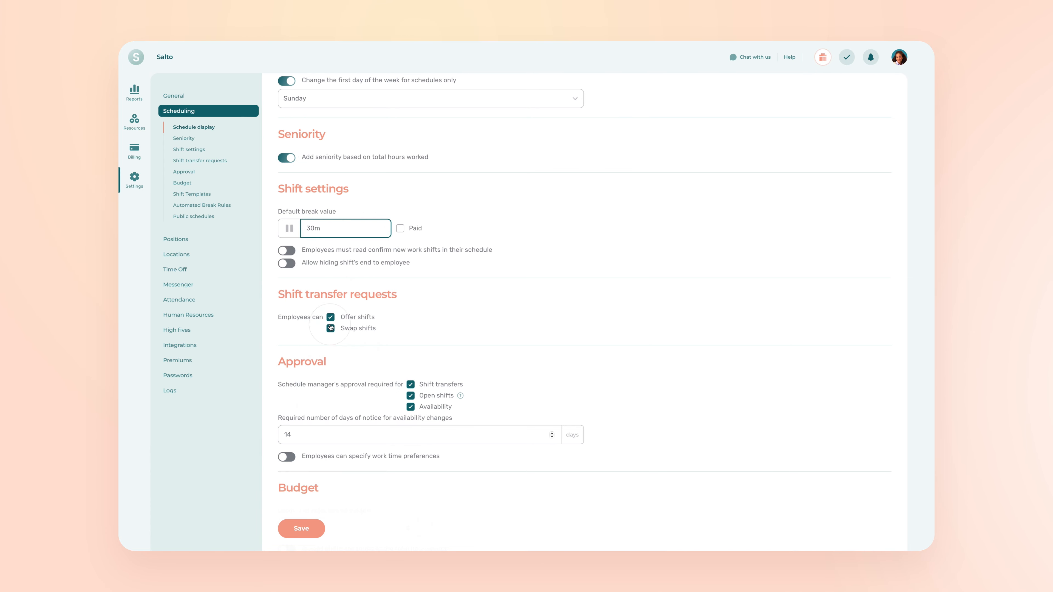
pyautogui.click(285, 252)
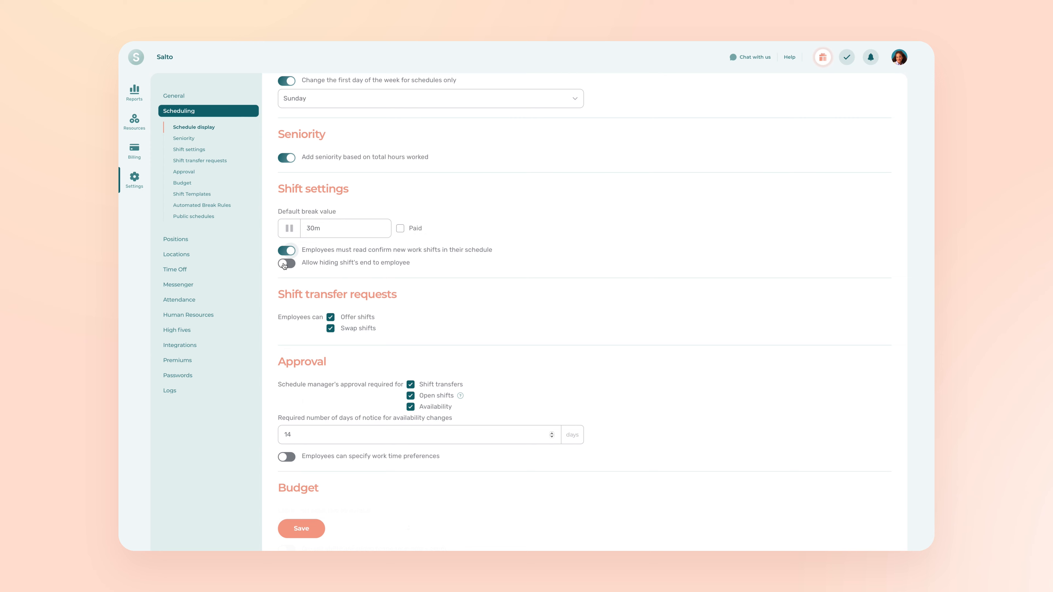
pyautogui.click(286, 263)
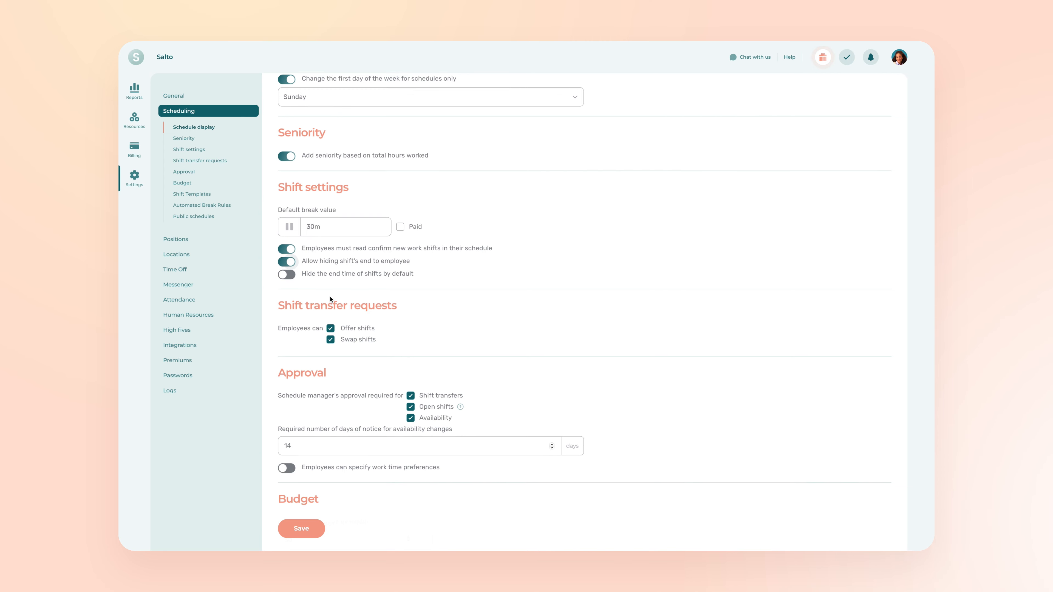
# Switch the employee permissions to offer shifts and swap shifts off and back on
pyautogui.scroll(-1, 331, 298)
pyautogui.scroll(-1, 330, 299)
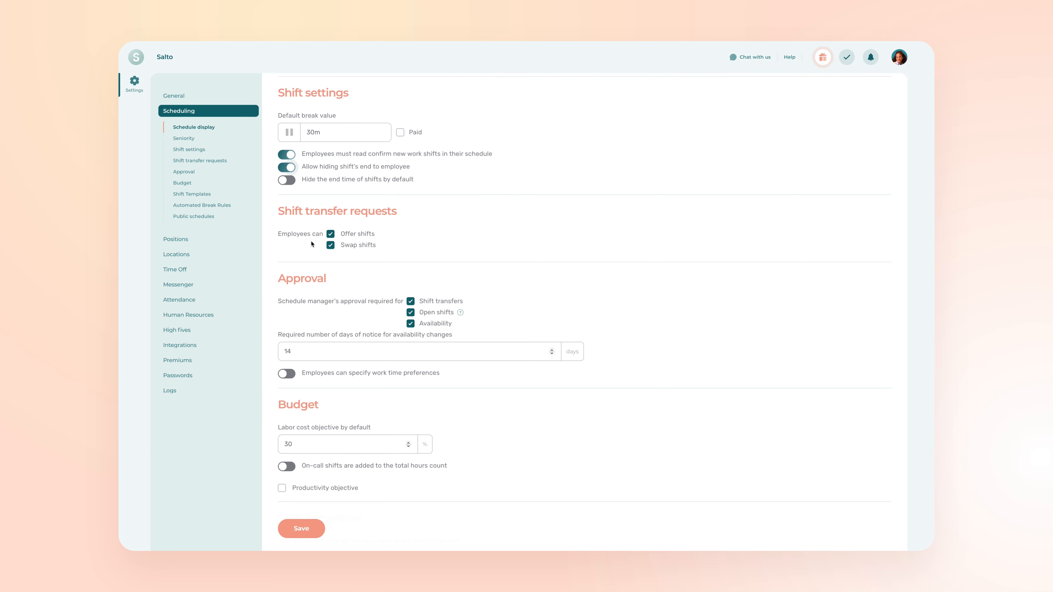
pyautogui.click(331, 235)
pyautogui.click(331, 235)
pyautogui.click(330, 245)
pyautogui.click(330, 245)
# Switch the manager approval requirements for shift transfers, open shifts and availability off and back on
pyautogui.scroll(-1, 330, 245)
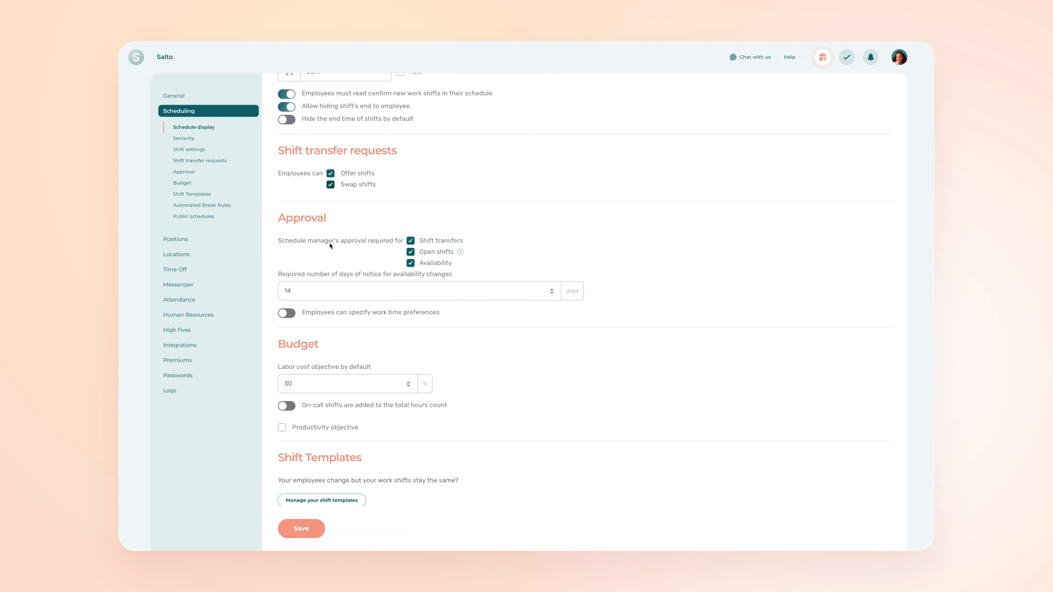
pyautogui.scroll(-1, 329, 243)
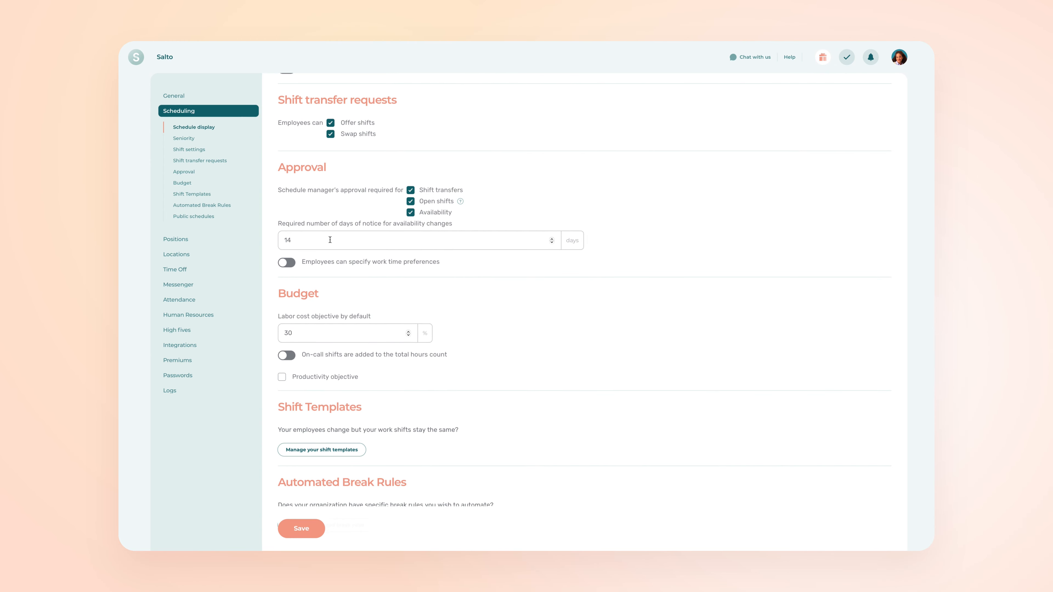
pyautogui.click(410, 191)
pyautogui.click(411, 190)
pyautogui.click(411, 202)
pyautogui.click(410, 201)
pyautogui.click(411, 212)
pyautogui.click(410, 212)
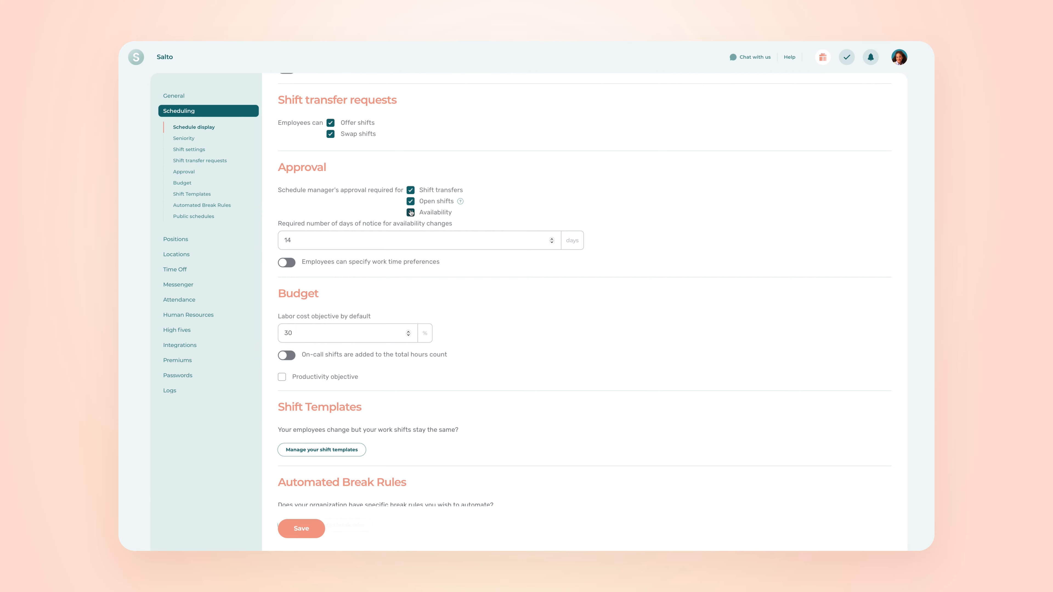
# Set the required number of days of notice for availability changes to 7
pyautogui.click(385, 236)
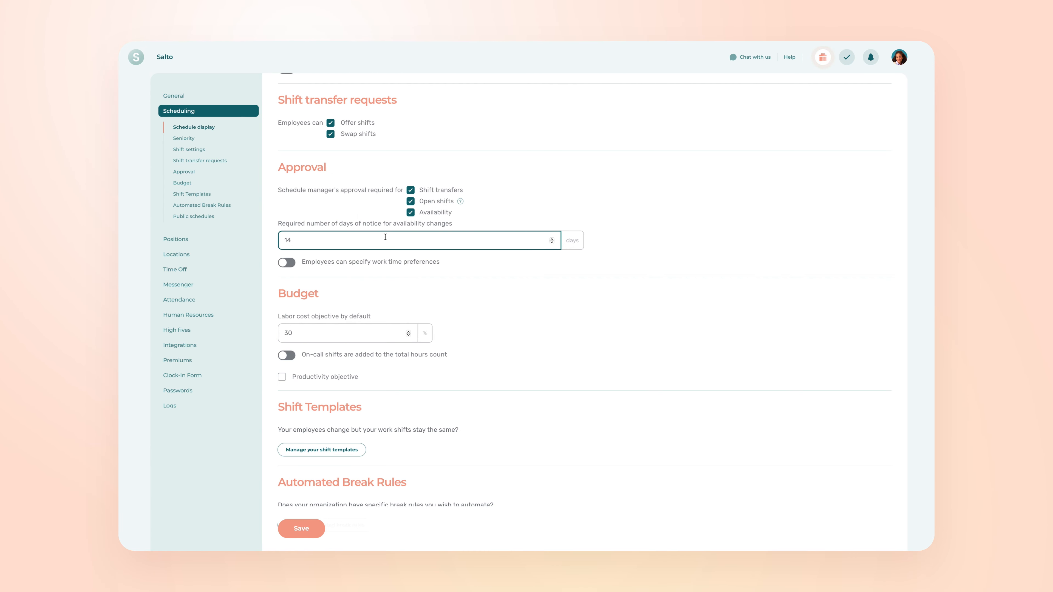
pyautogui.press('BackSpace')
pyautogui.press('BackSpace')
pyautogui.write('7')
pyautogui.click(565, 261)
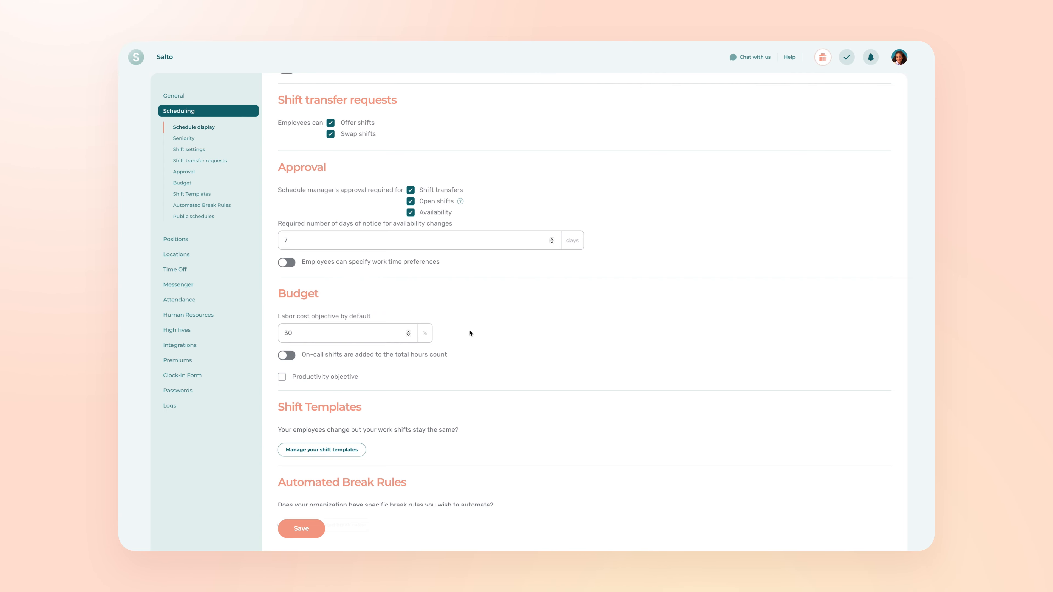
# Include on-call shifts in the total hours count in the budget settings and save the scheduling settings
pyautogui.scroll(-3, 502, 341)
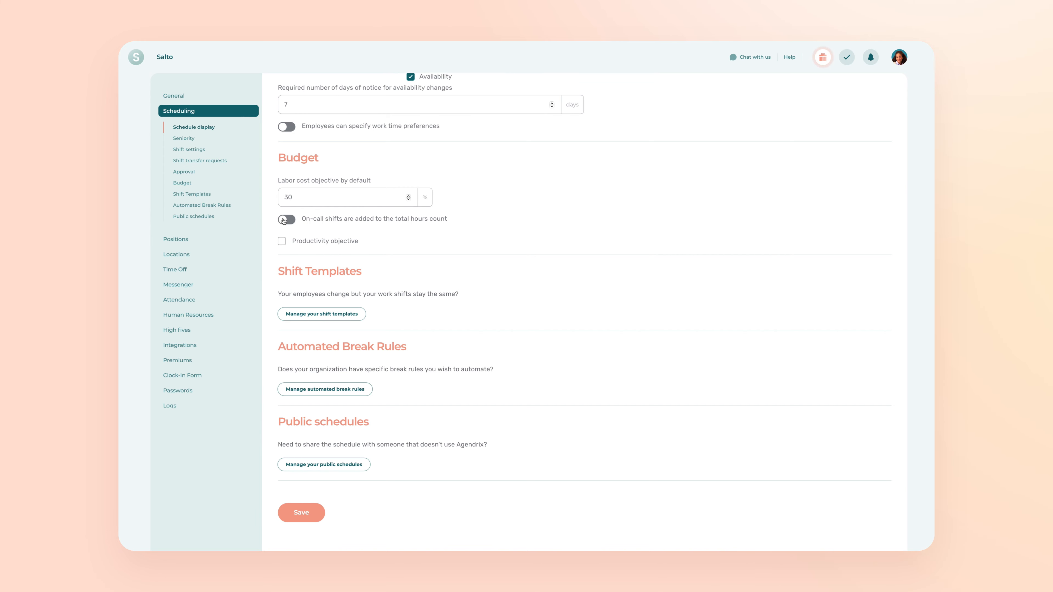
pyautogui.click(297, 198)
pyautogui.click(284, 223)
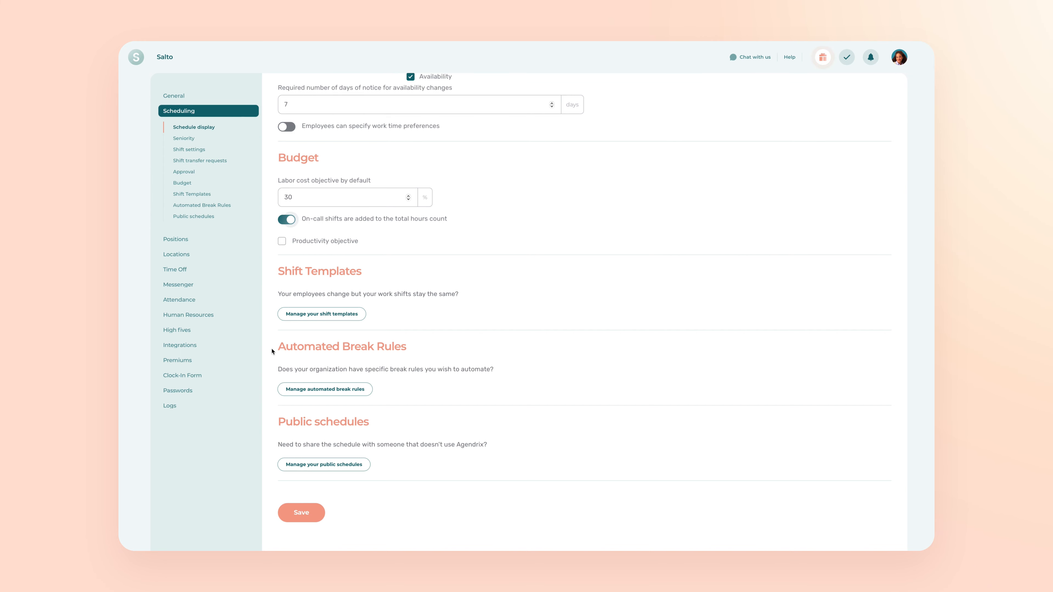
pyautogui.click(299, 515)
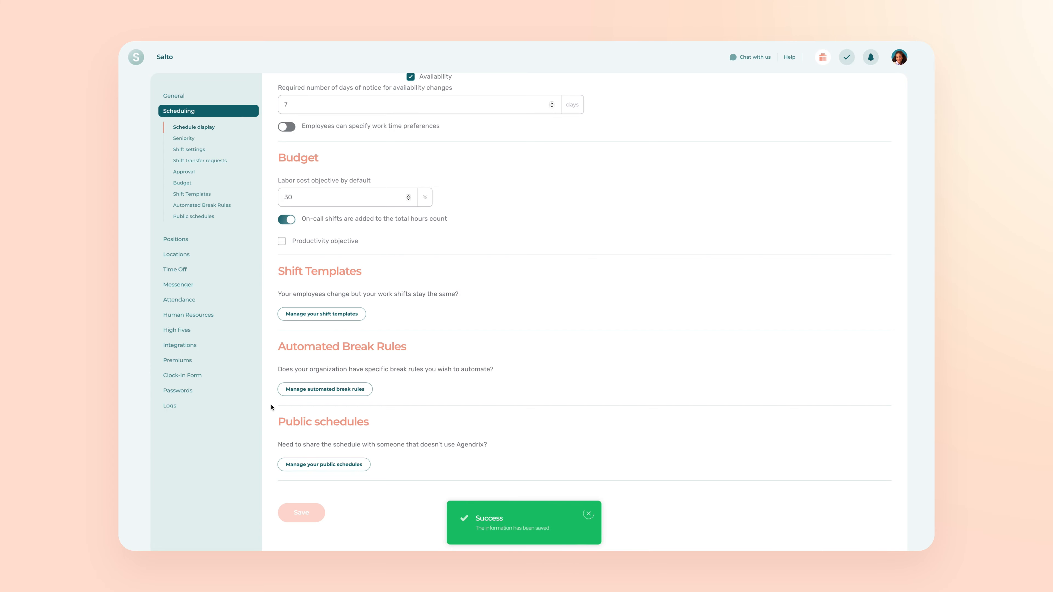
# In the schedule's projected revenues budget, enter 1500 for Sunday 25
pyautogui.scroll(12, 271, 408)
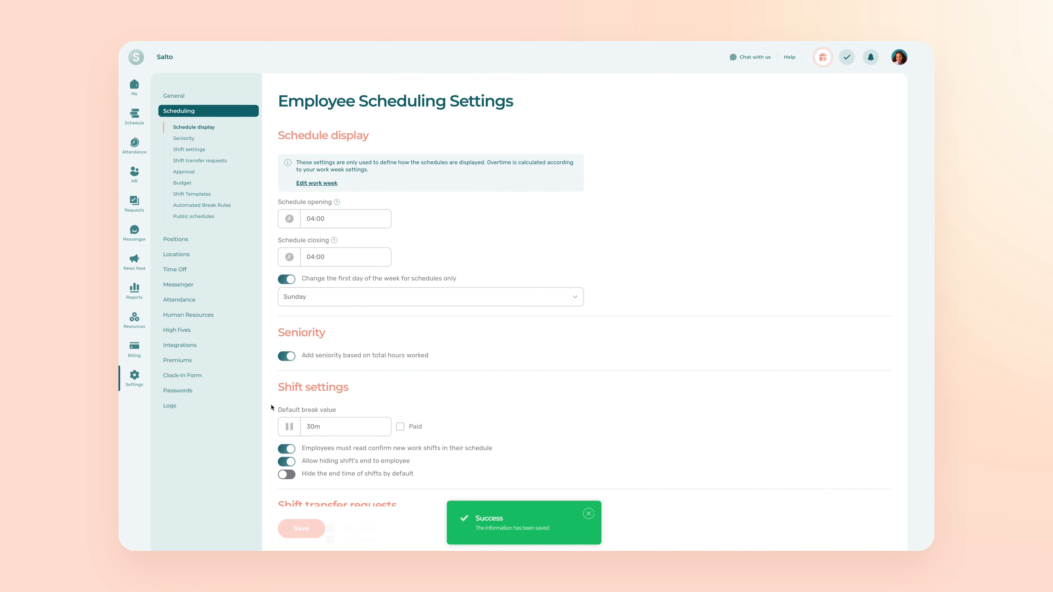
pyautogui.click(132, 120)
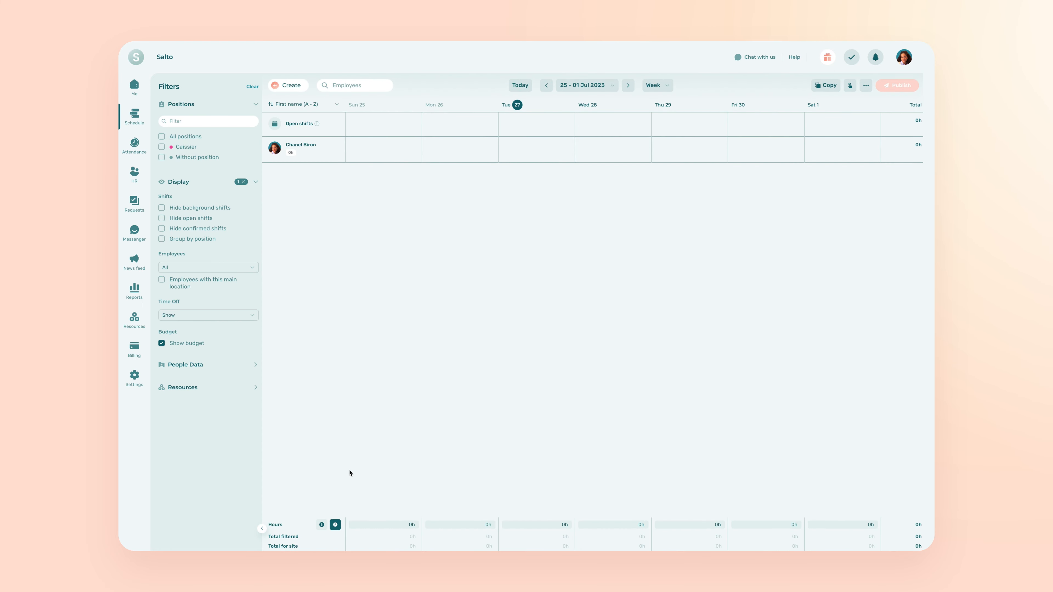
pyautogui.click(321, 525)
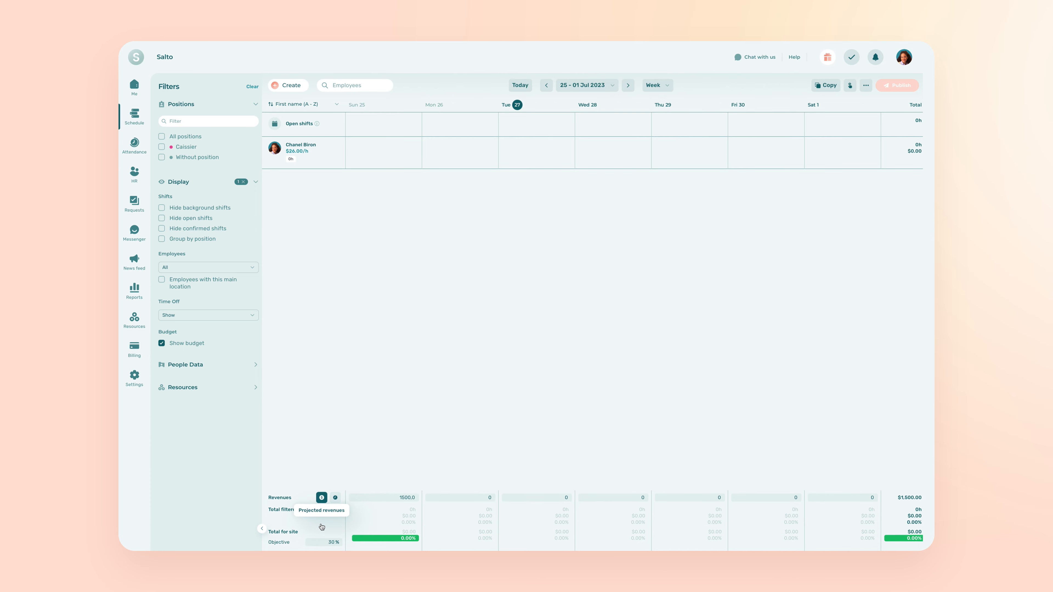
pyautogui.click(396, 497)
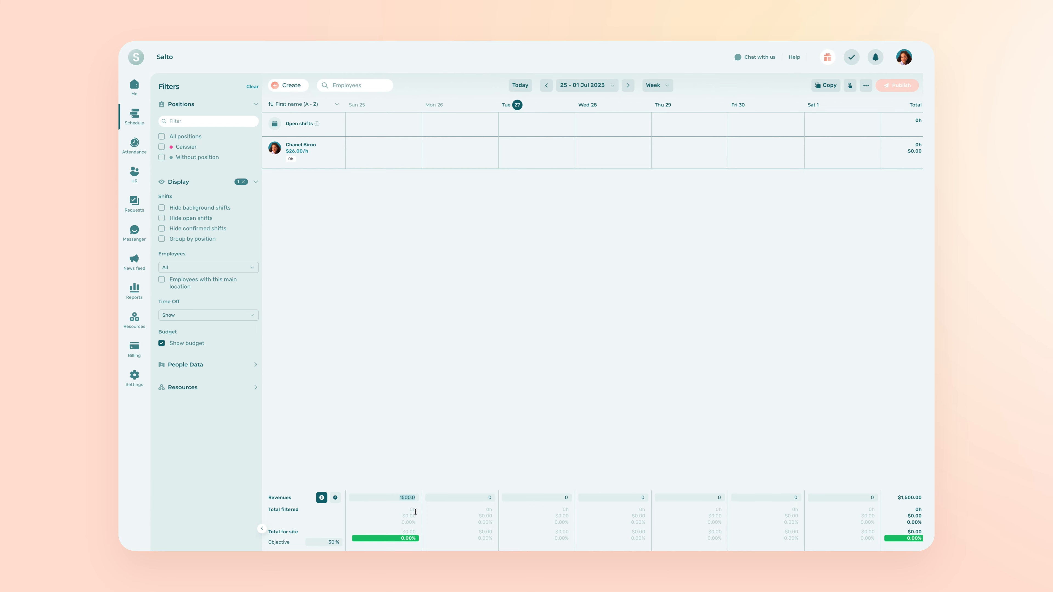
pyautogui.write('1500')
pyautogui.click(435, 457)
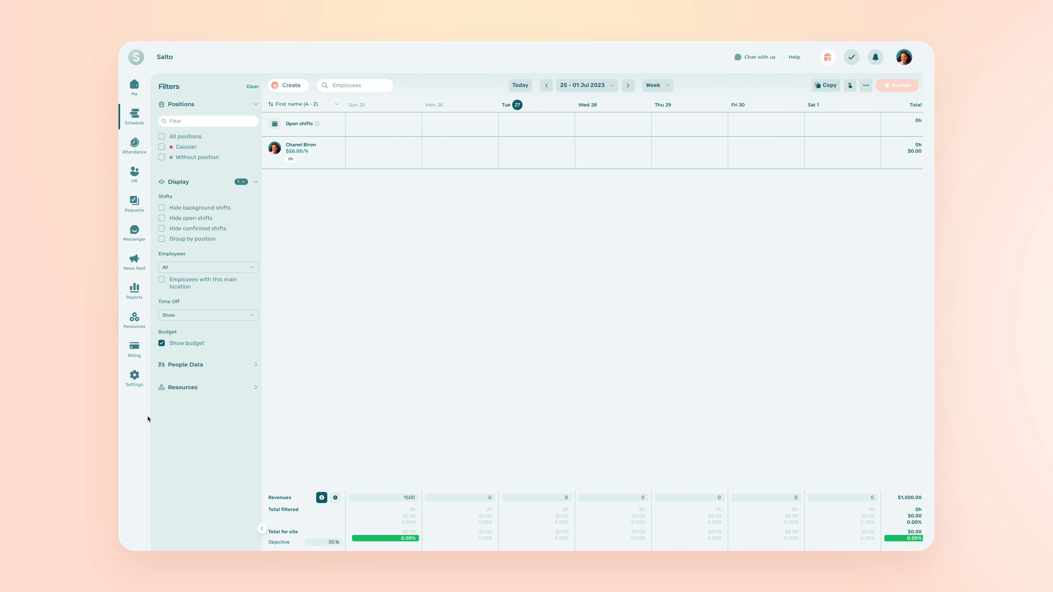
# In the schedule's hours budget, enter 70 hours for Sunday 25
pyautogui.click(335, 497)
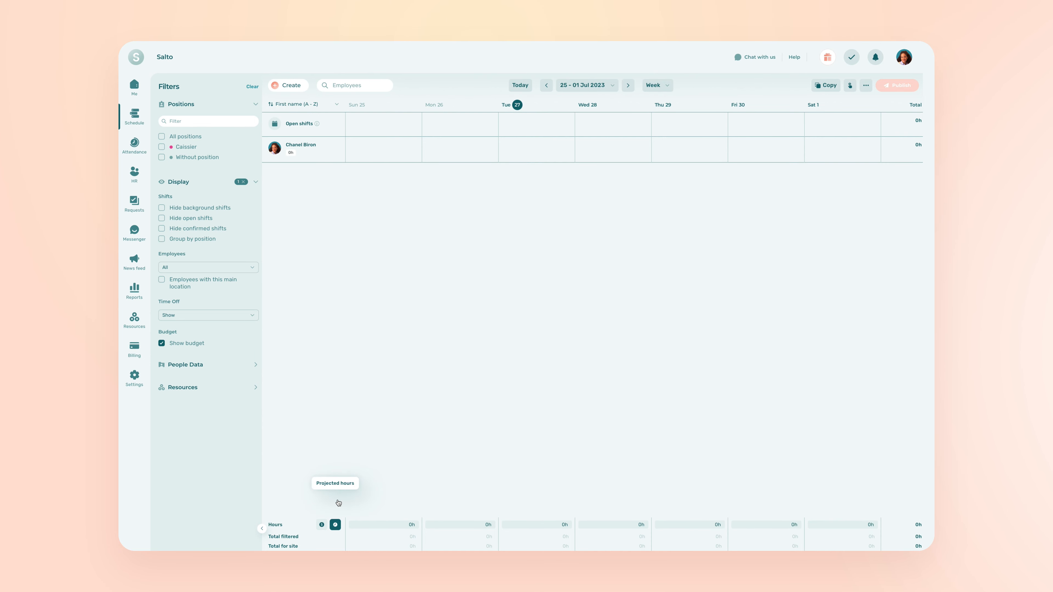
pyautogui.click(405, 525)
pyautogui.moveTo(405, 525); pyautogui.dragTo(419, 533)
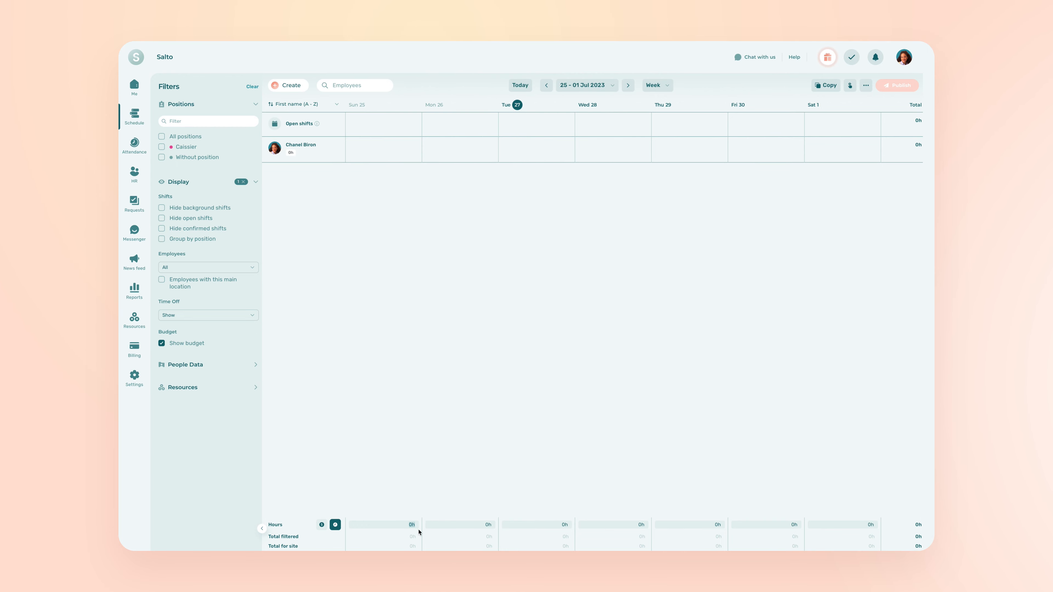
pyautogui.write('7')
pyautogui.click(390, 490)
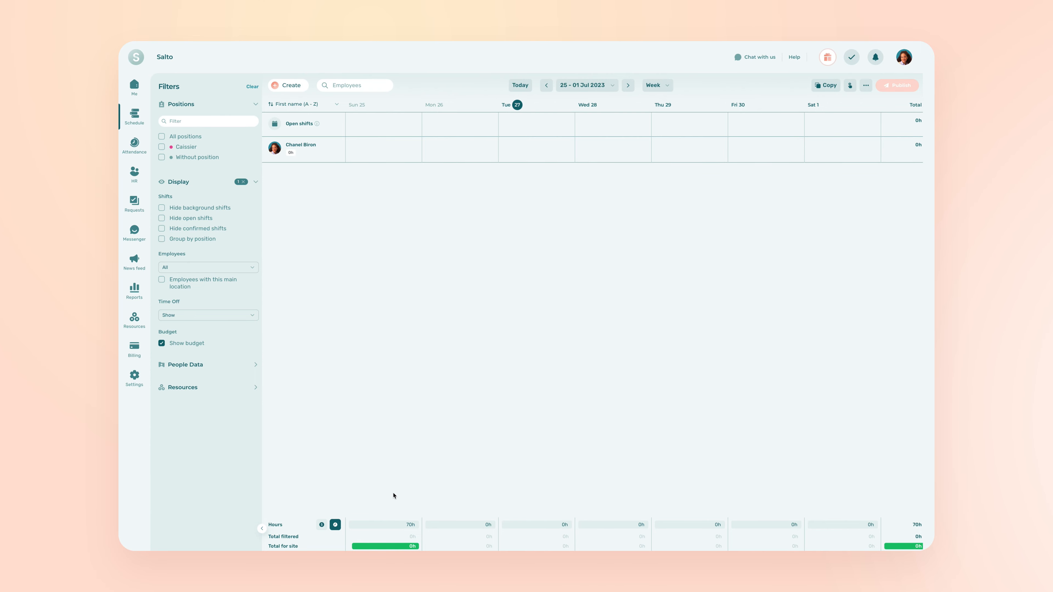
# Enable the productivity objective in the scheduling settings' budget section, with Customers as the productivity unit
pyautogui.click(133, 377)
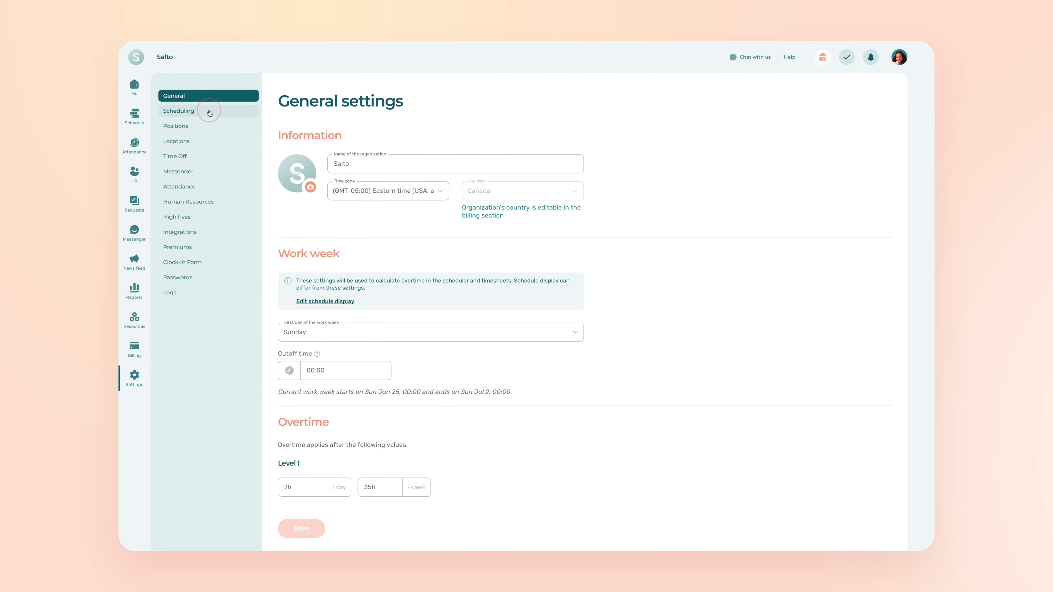
pyautogui.click(210, 113)
pyautogui.scroll(-15, 424, 444)
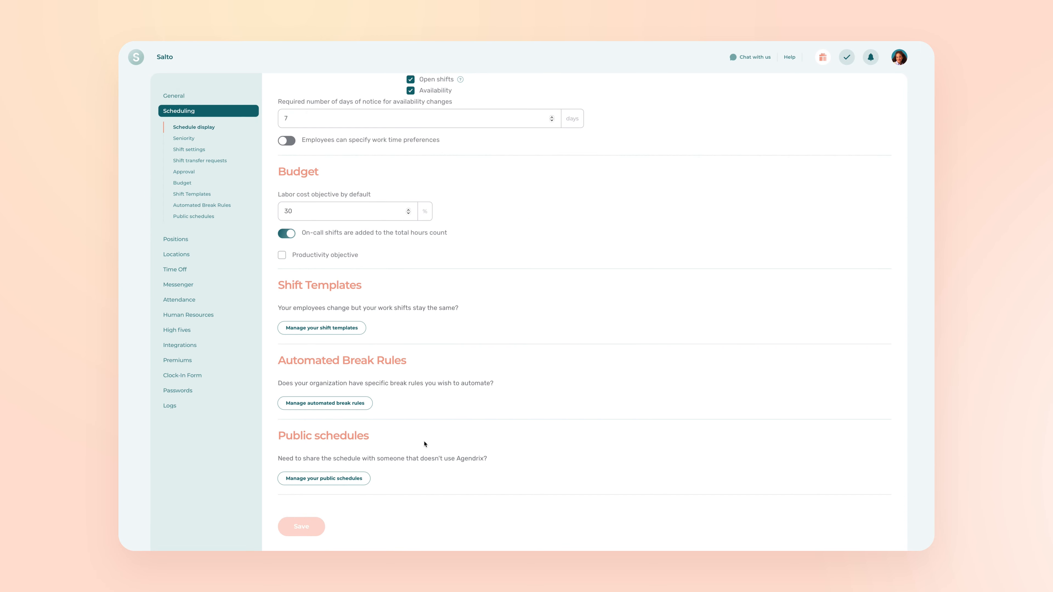
pyautogui.click(282, 256)
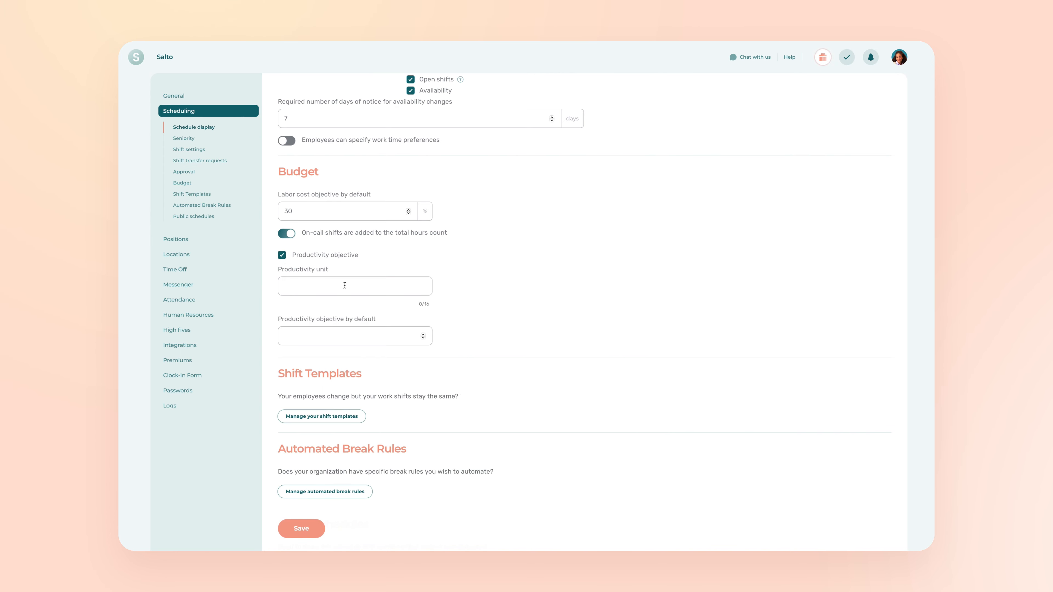
pyautogui.click(387, 286)
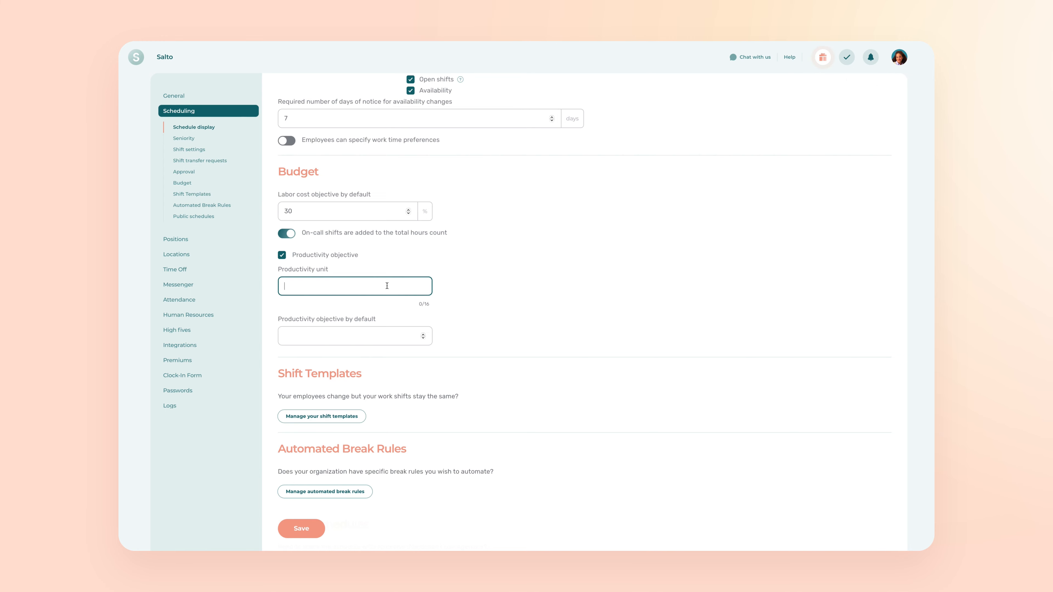
pyautogui.write('Customers')
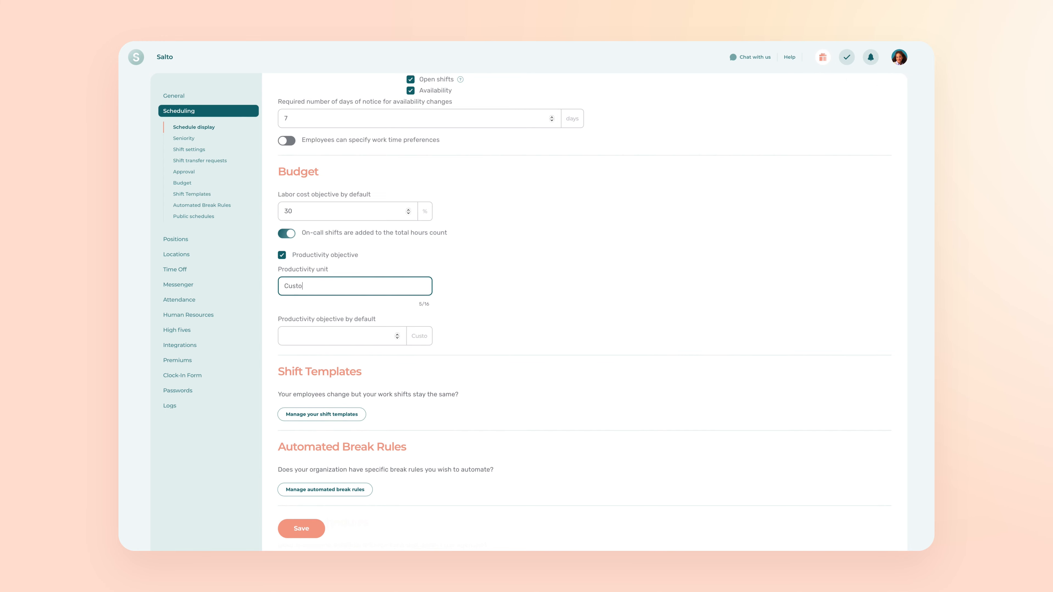
# Set the default productivity objective to 40 customers and save the scheduling settings
pyautogui.click(358, 333)
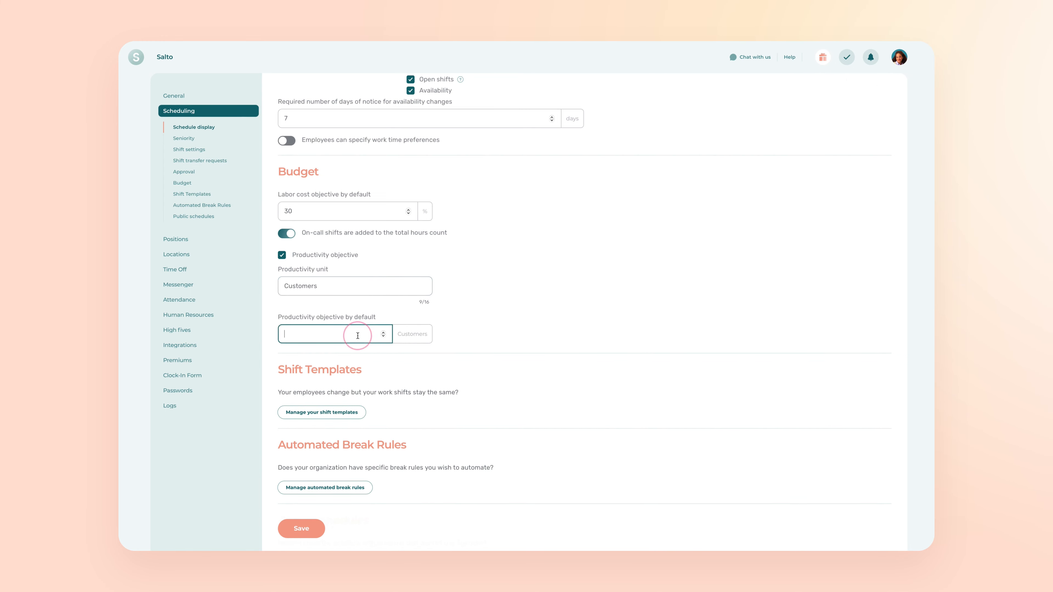
pyautogui.write('40')
pyautogui.click(551, 317)
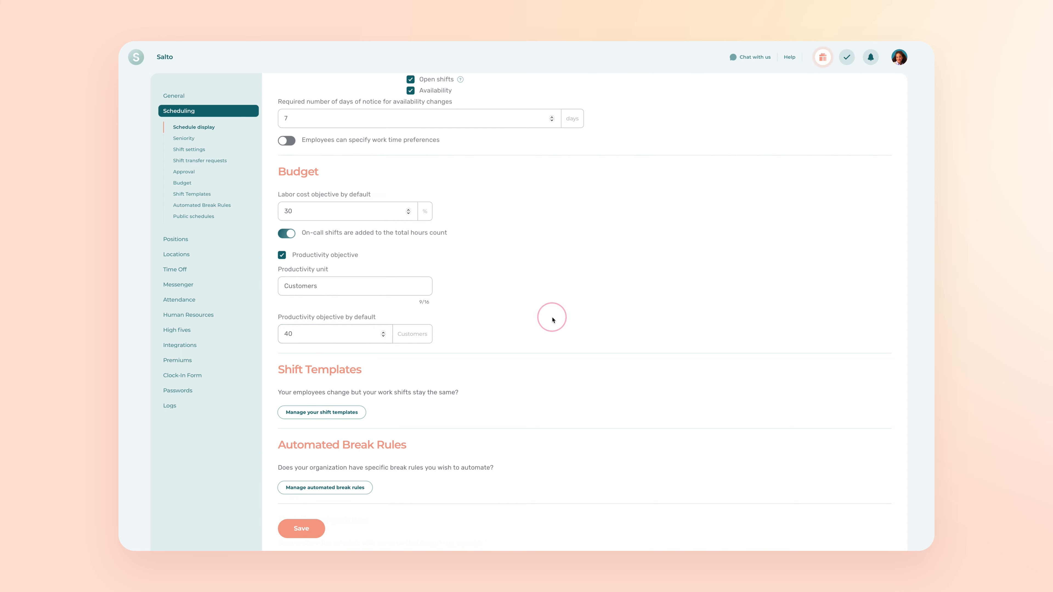
pyautogui.click(293, 534)
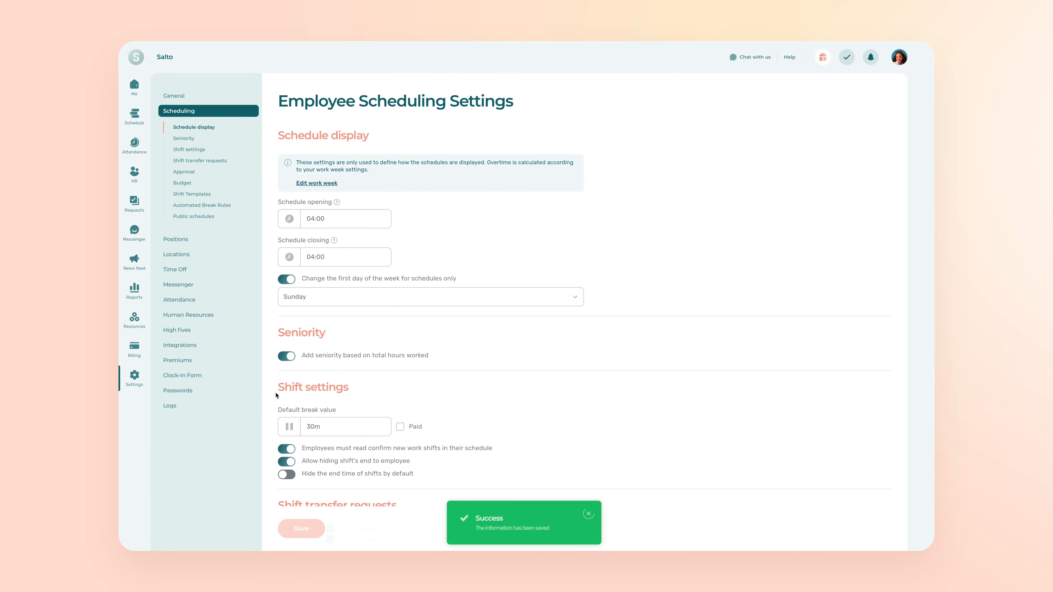
# In the schedule's Customers productivity budget, enter 40 for Sunday 25
pyautogui.click(132, 118)
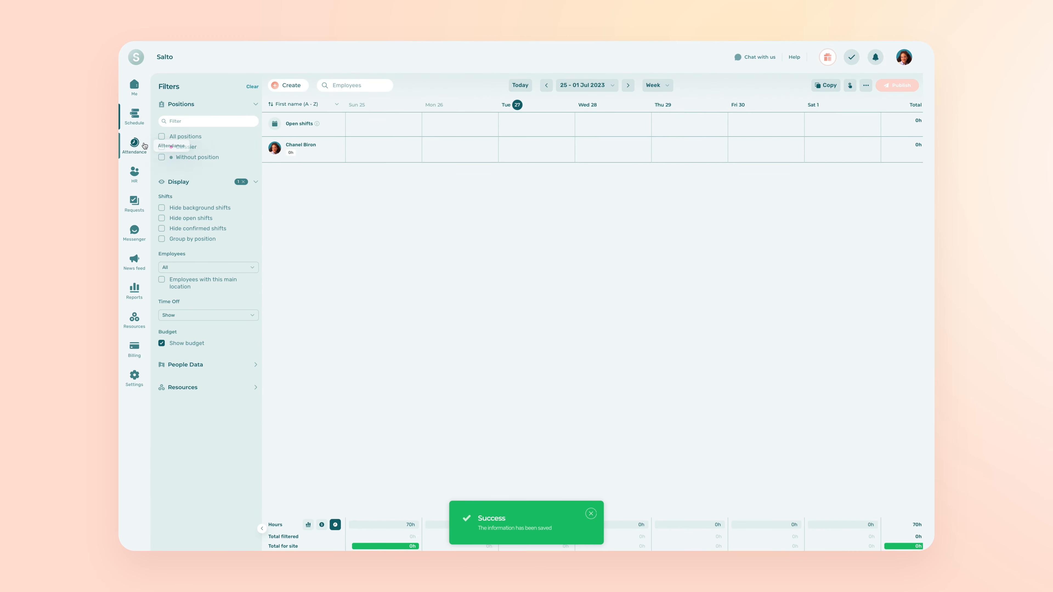
pyautogui.click(308, 525)
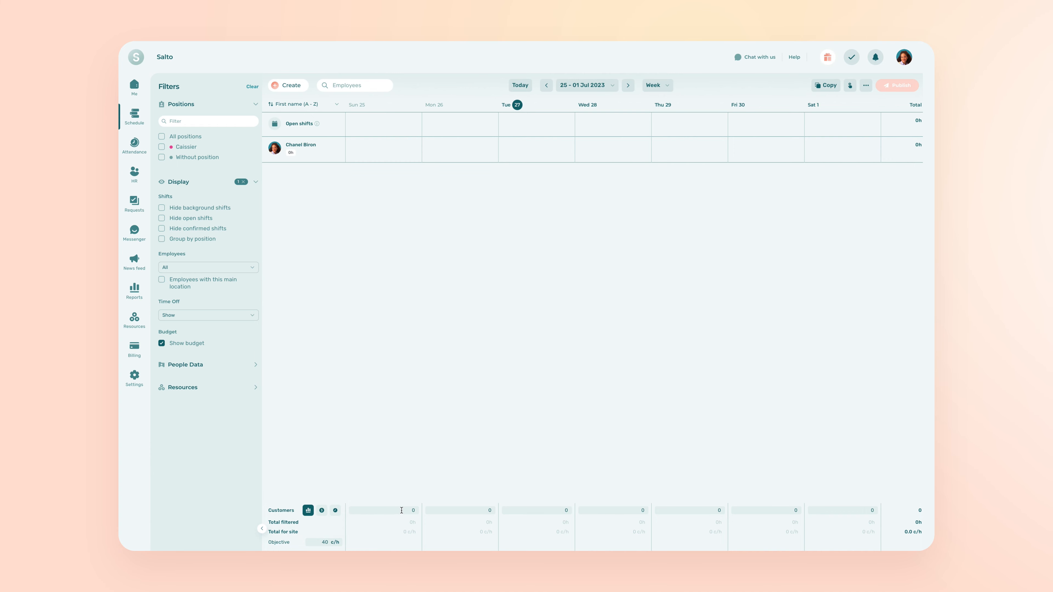
pyautogui.click(401, 510)
pyautogui.write('40')
pyautogui.click(431, 483)
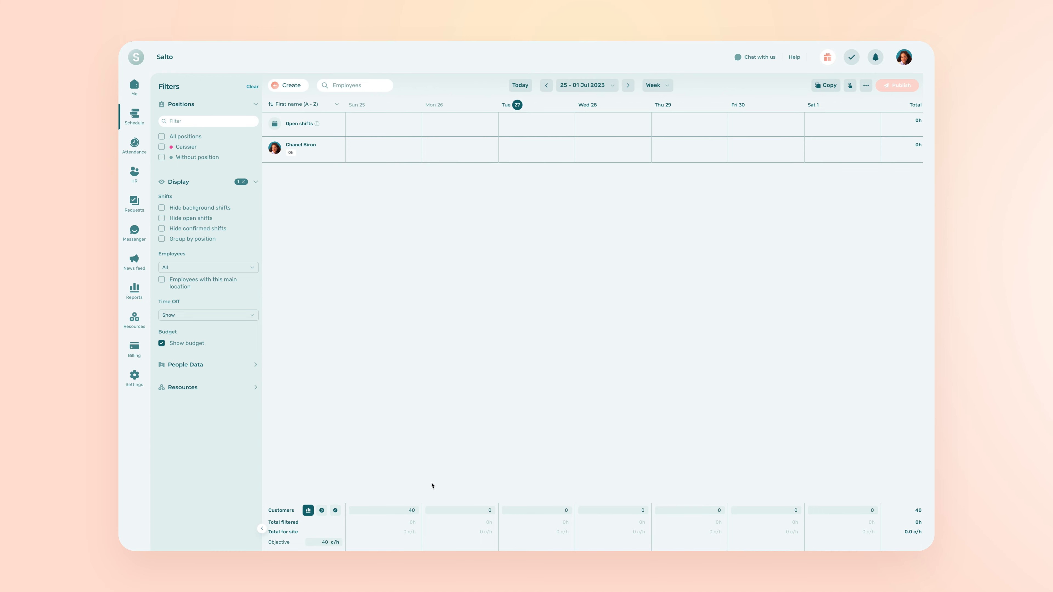